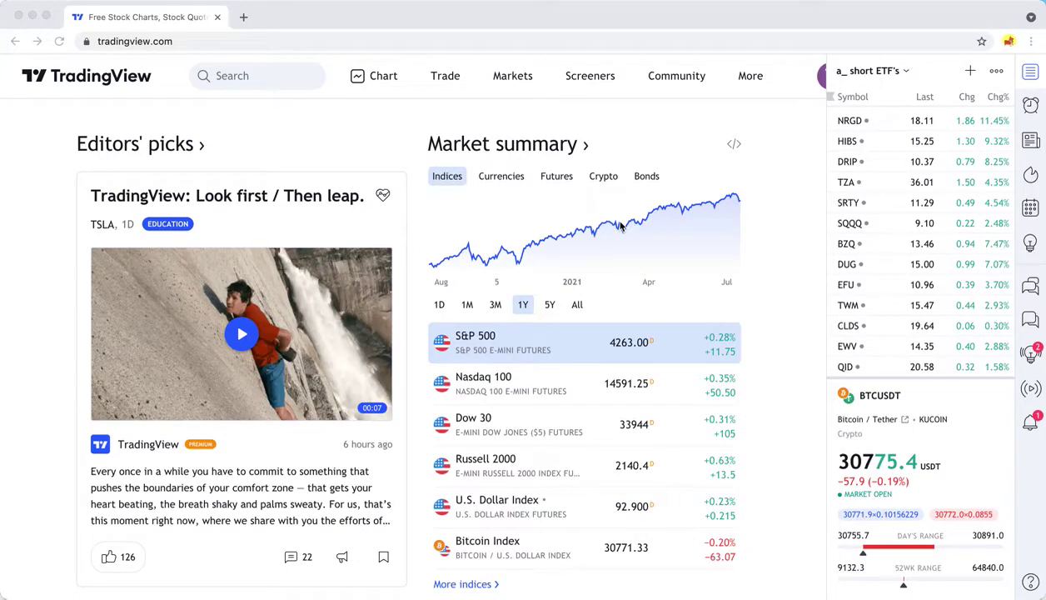
Switch from the Screeners menu to the Crypto Screener, showing the saved KUCOIN daily screener.
{"action": "left_click", "coordinate": [588, 80]}
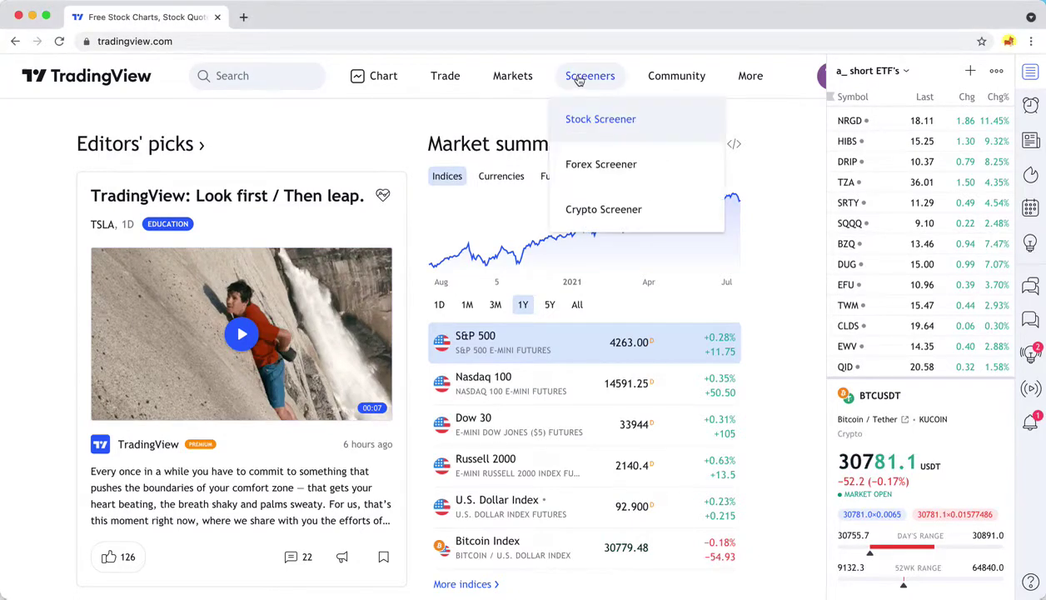
{"action": "left_click", "coordinate": [579, 80]}
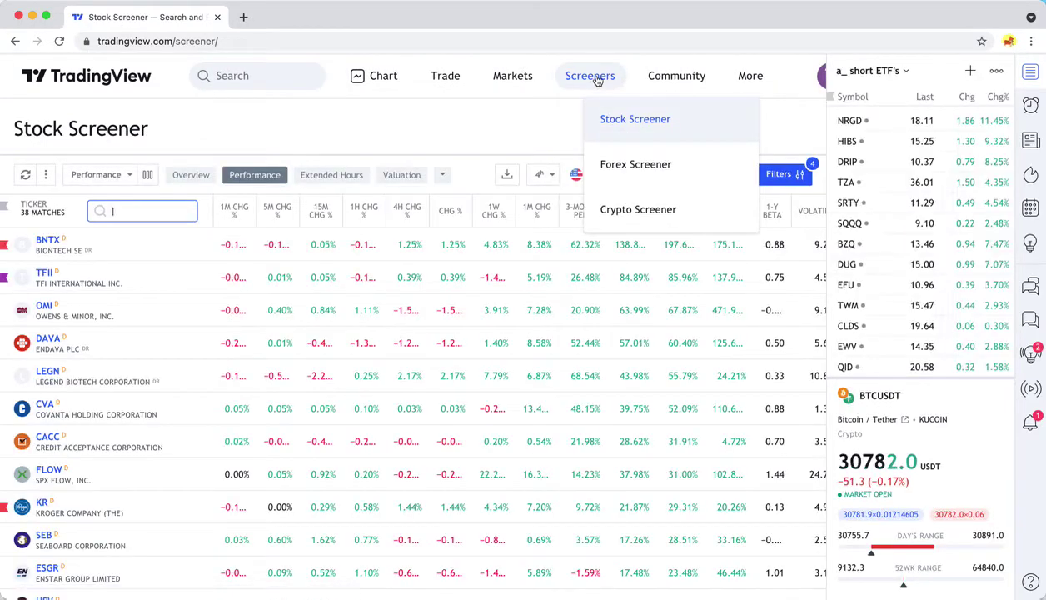
{"action": "left_click", "coordinate": [615, 209]}
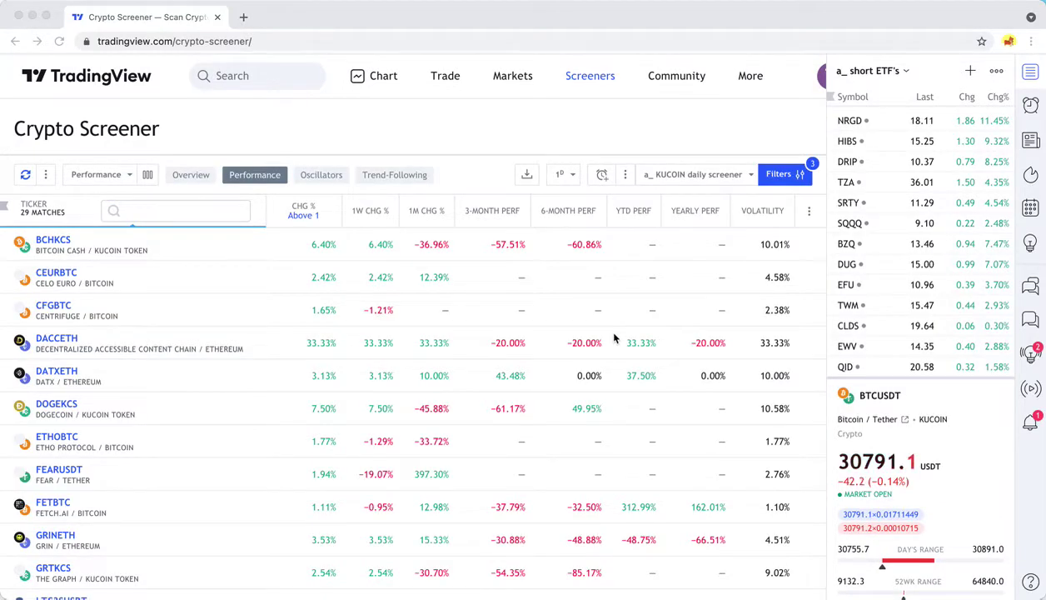
Open the screener filters, look through the Exchange list, then close the filter panel.
{"action": "left_click", "coordinate": [776, 175]}
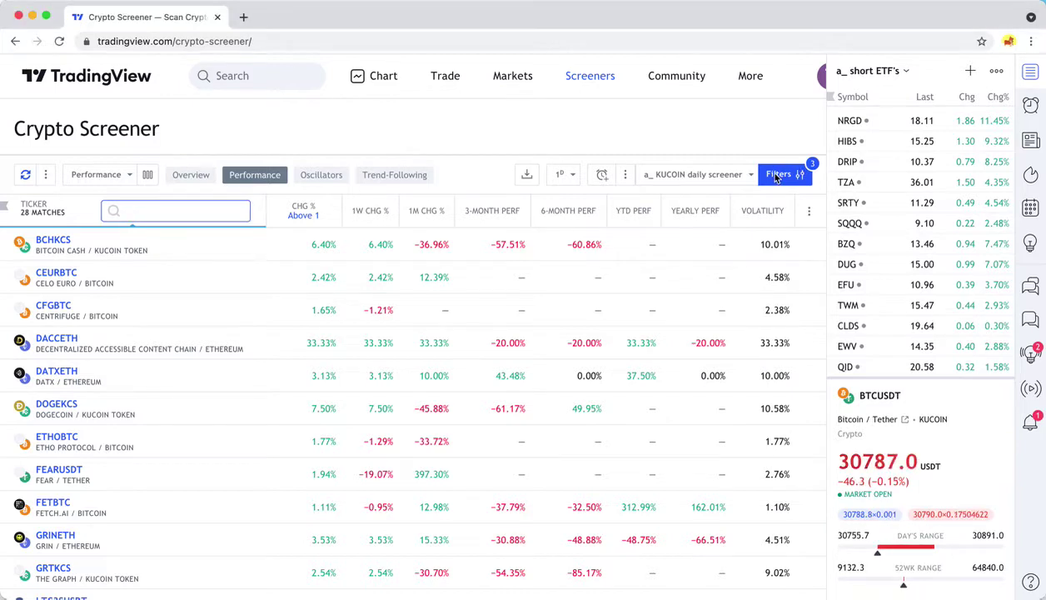
{"action": "left_click", "coordinate": [775, 175]}
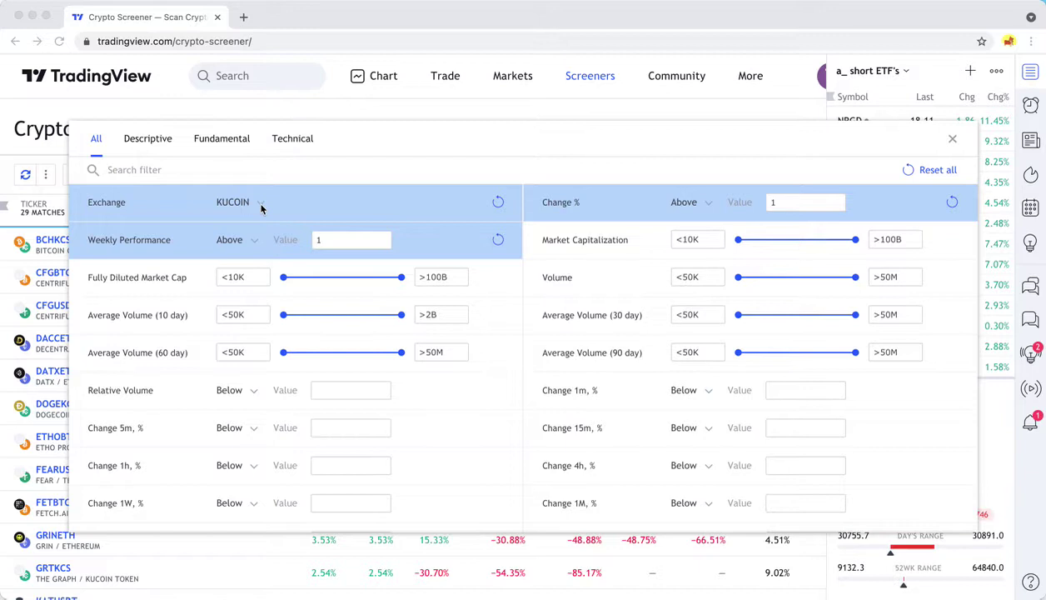
{"action": "left_click", "coordinate": [261, 208]}
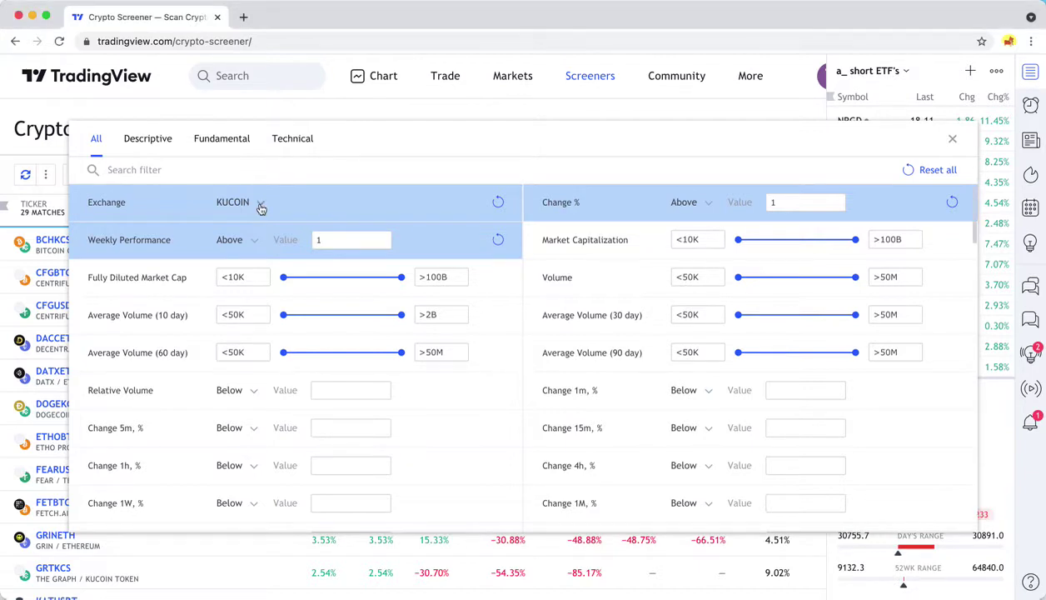
{"action": "left_click", "coordinate": [261, 206]}
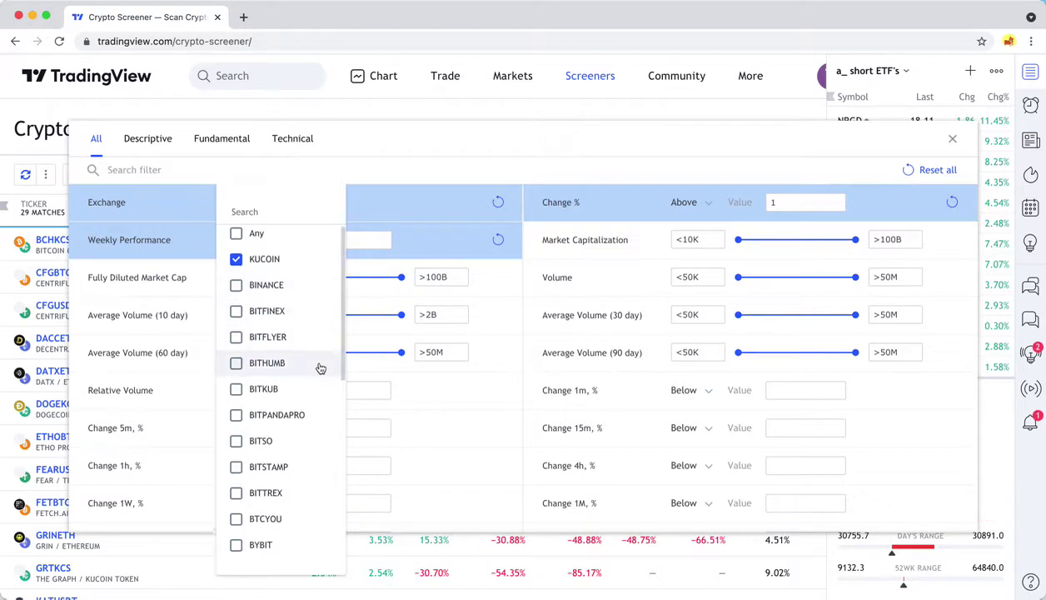
{"action": "scroll", "coordinate": [320, 368], "scroll_direction": "down", "scroll_amount": 5}
{"action": "scroll", "coordinate": [320, 367], "scroll_direction": "down", "scroll_amount": 3}
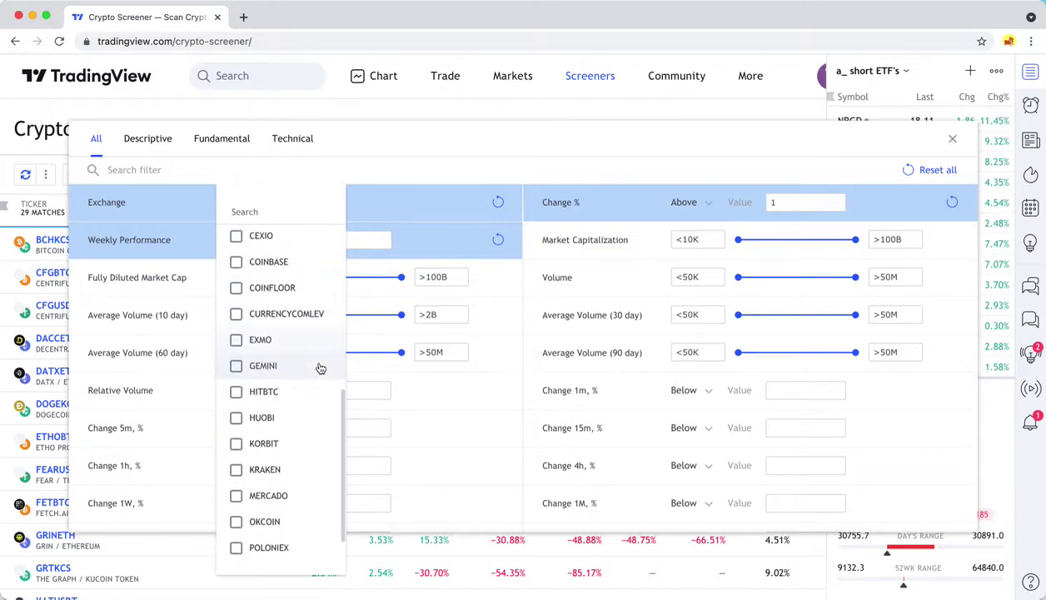
{"action": "scroll", "coordinate": [301, 387], "scroll_direction": "up", "scroll_amount": 3}
{"action": "scroll", "coordinate": [302, 389], "scroll_direction": "up", "scroll_amount": 3}
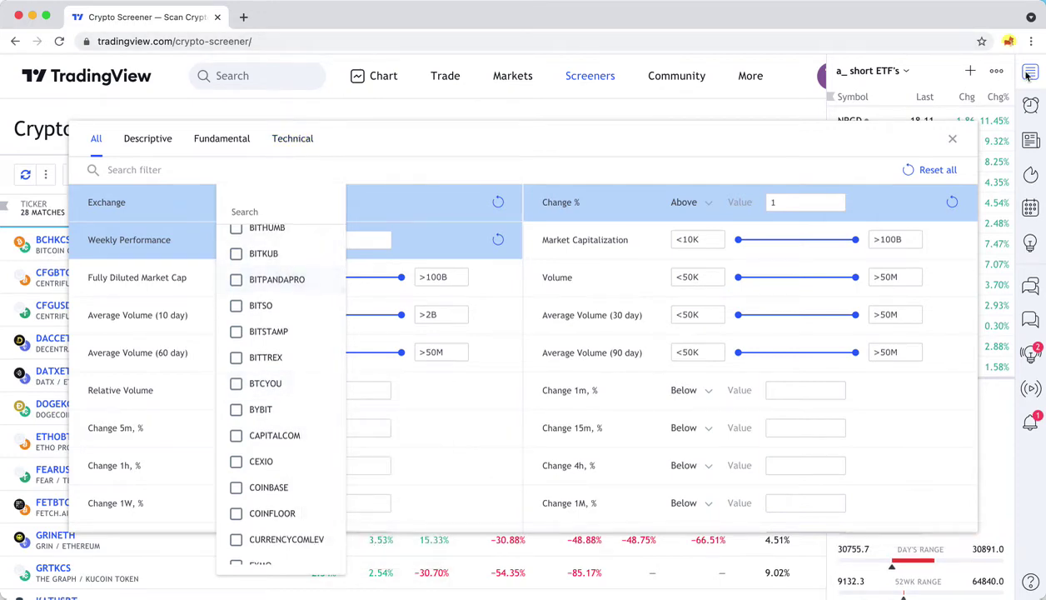
{"action": "left_click", "coordinate": [7, 281]}
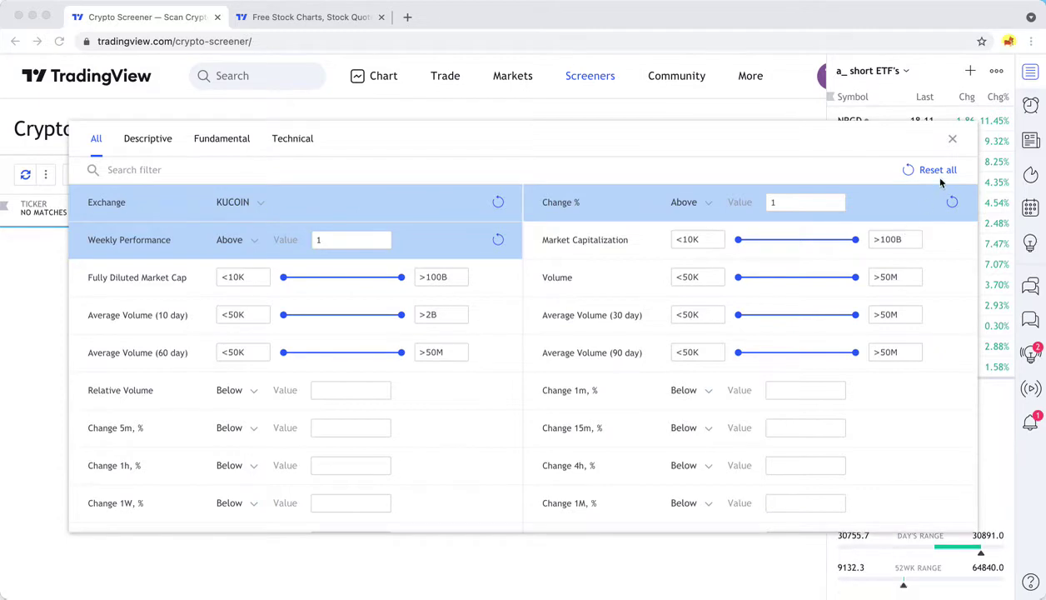
Reset all screener filters and search the ticker list for 'ada'.
{"action": "left_click", "coordinate": [908, 171]}
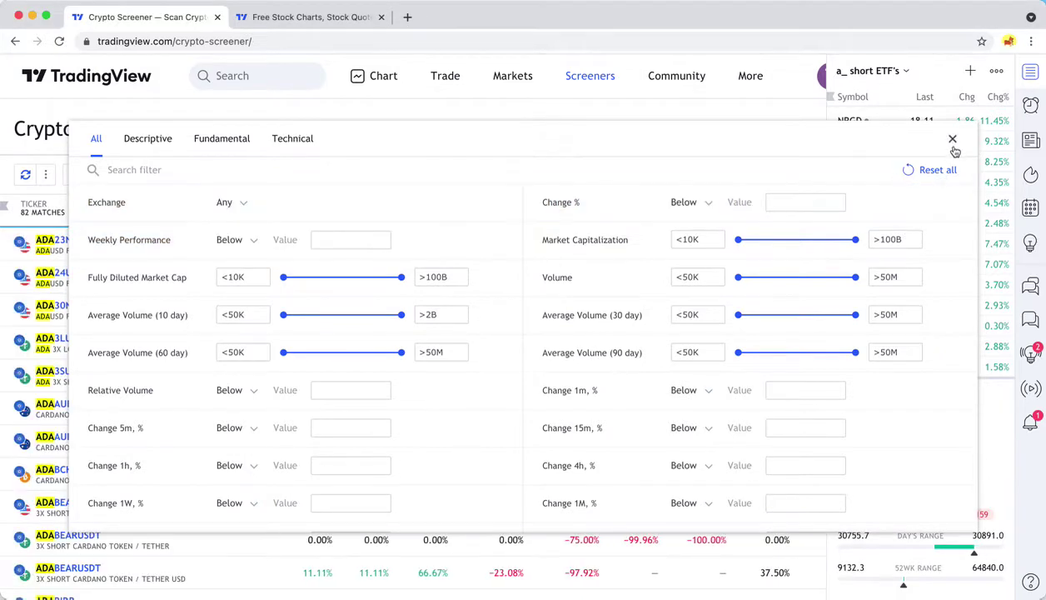
{"action": "left_click", "coordinate": [952, 139]}
{"action": "left_click", "coordinate": [165, 215]}
{"action": "key", "text": "BackSpace"}
{"action": "key", "text": "BackSpace"}
{"action": "key", "text": "BackSpace"}
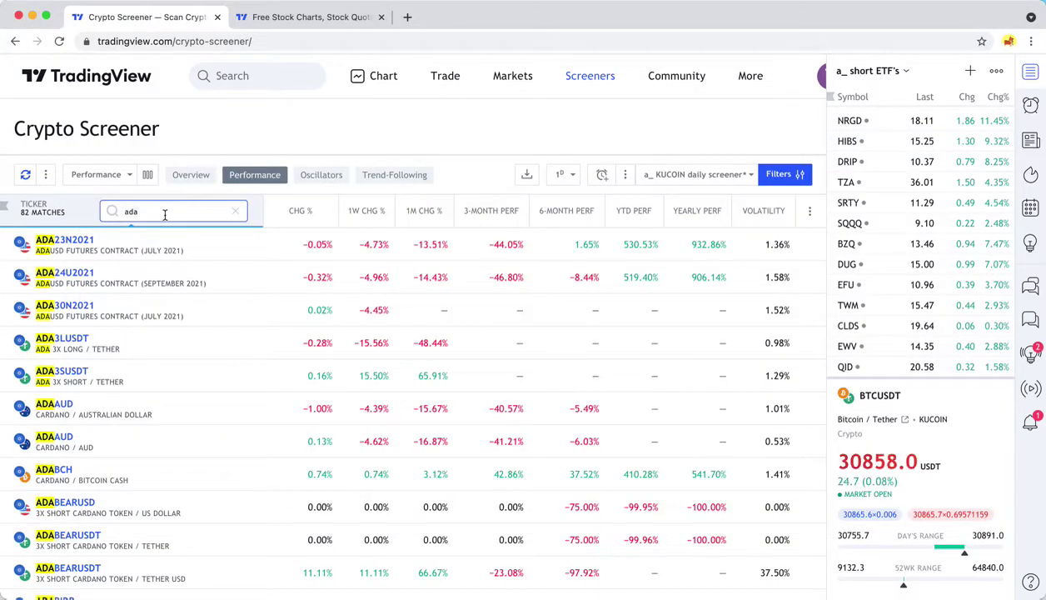
{"action": "type", "text": "ada"}
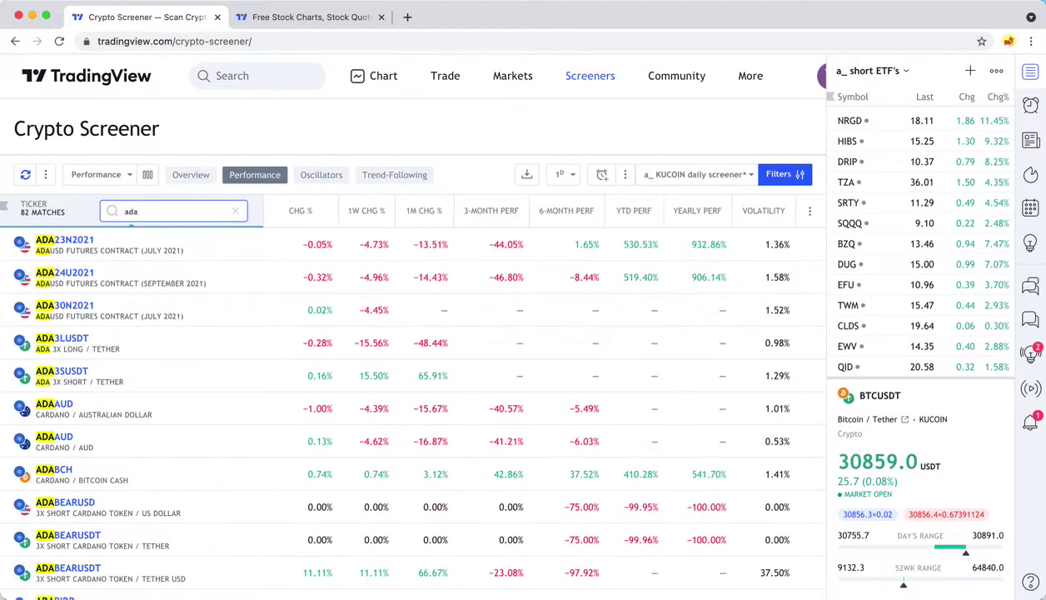
Scroll through the 82 ADA pairs and their performance figures.
{"action": "scroll", "coordinate": [190, 343], "scroll_direction": "down", "scroll_amount": 5}
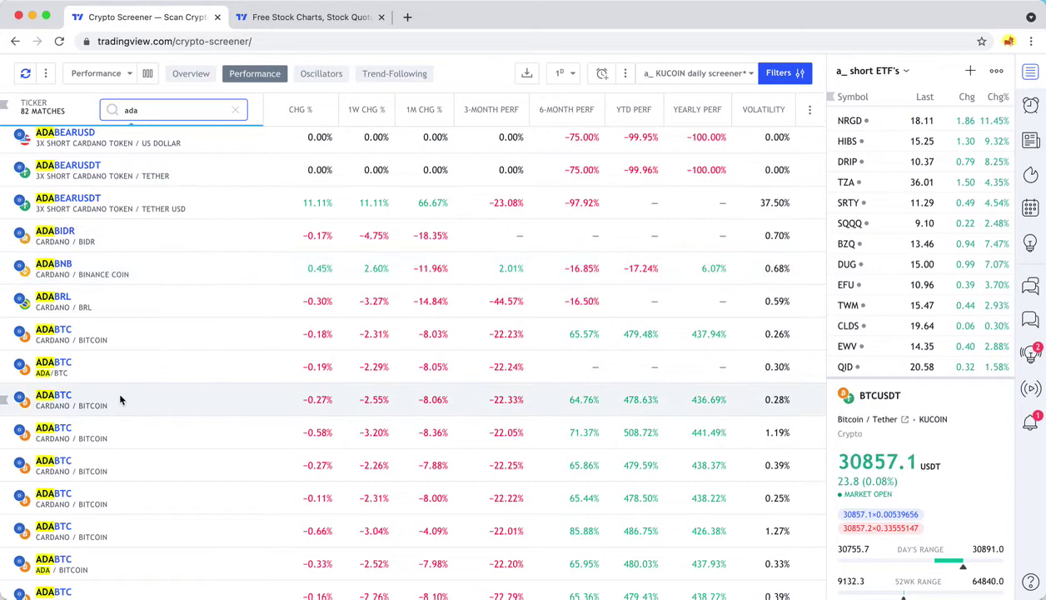
{"action": "scroll", "coordinate": [147, 360], "scroll_direction": "down", "scroll_amount": 1}
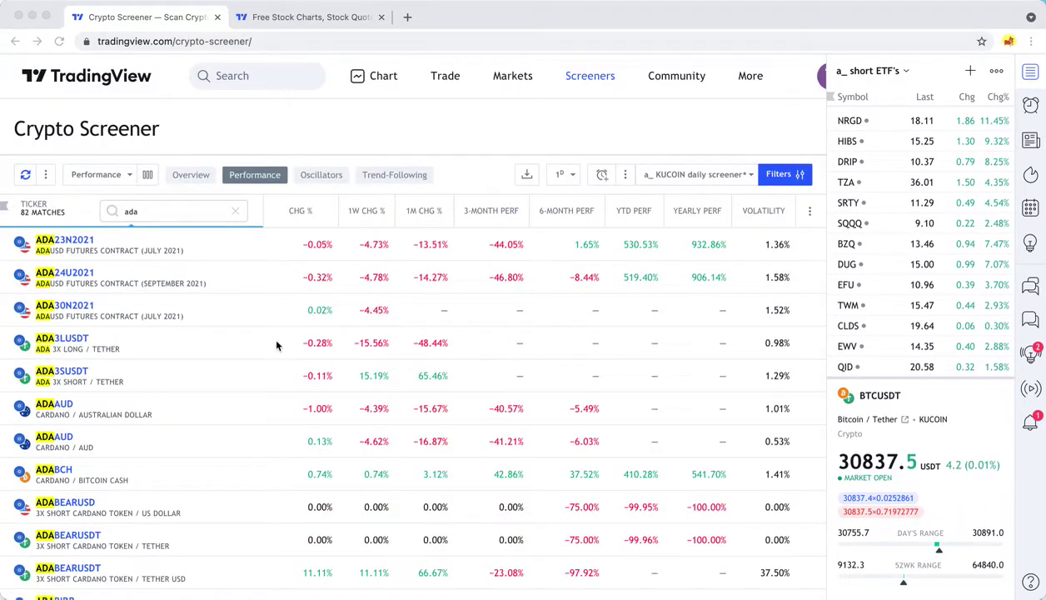
{"action": "scroll", "coordinate": [277, 344], "scroll_direction": "down", "scroll_amount": 4}
{"action": "scroll", "coordinate": [277, 345], "scroll_direction": "down", "scroll_amount": 4}
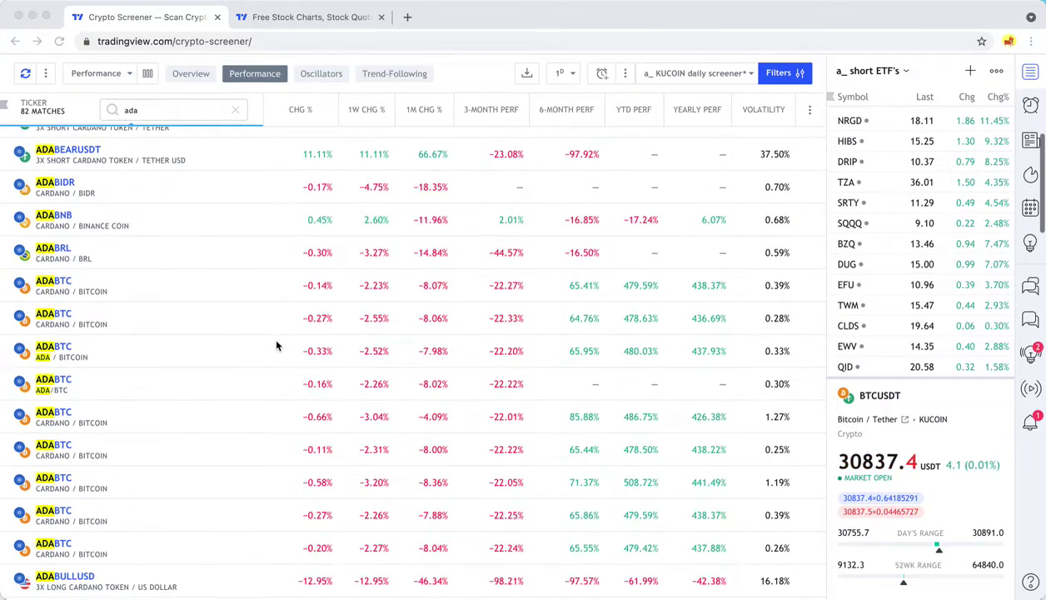
{"action": "scroll", "coordinate": [278, 345], "scroll_direction": "down", "scroll_amount": 3}
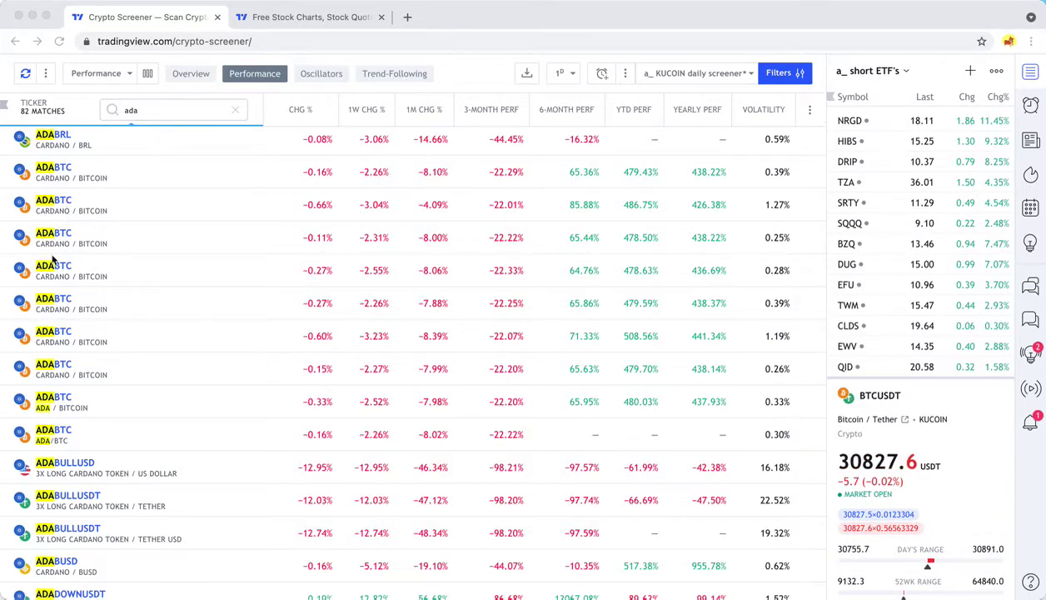
{"action": "scroll", "coordinate": [52, 314], "scroll_direction": "down", "scroll_amount": 10}
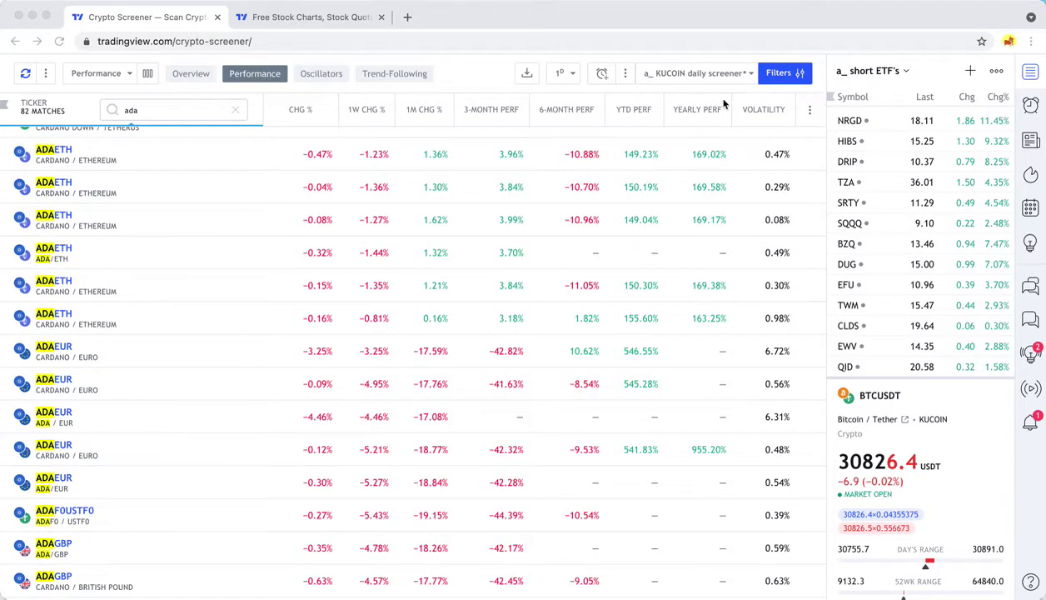
Set the Descriptive Exchange filter to KUCOIN by searching 'kuco', leaving 8 ADA matches.
{"action": "left_click", "coordinate": [775, 74]}
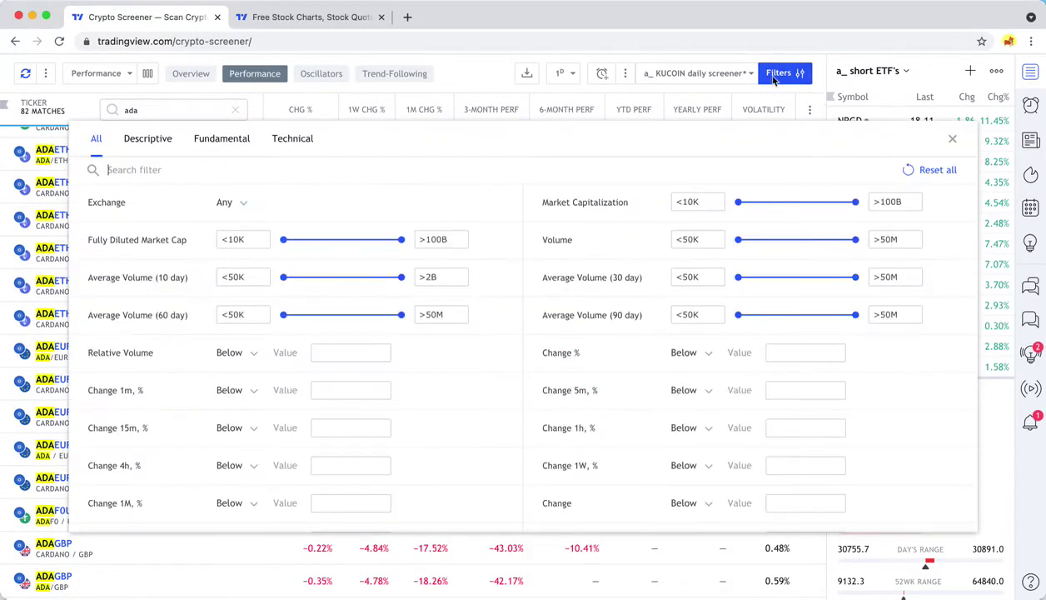
{"action": "right_click", "coordinate": [378, 230]}
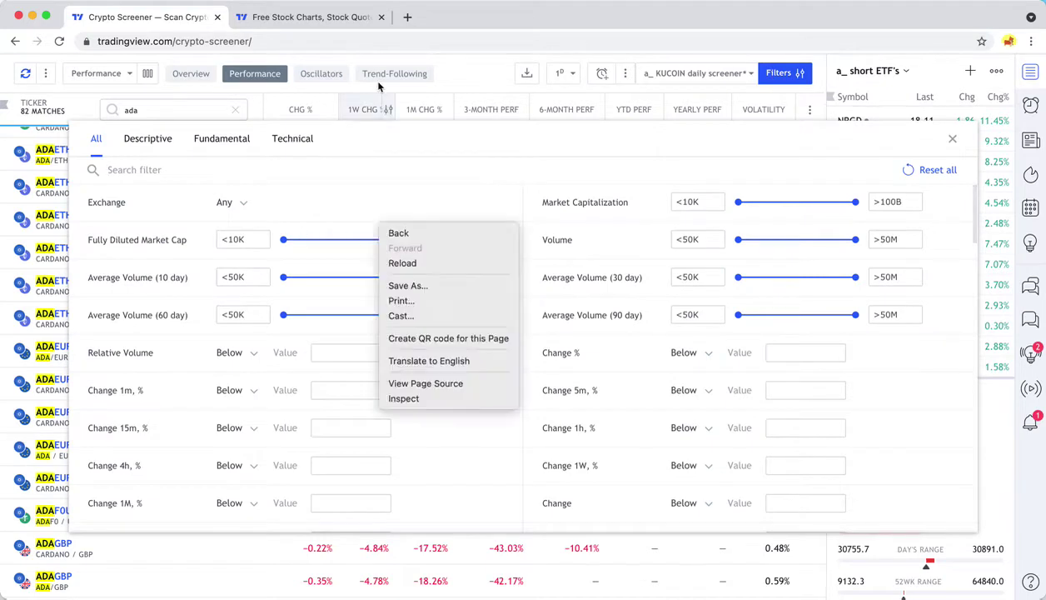
{"action": "left_click", "coordinate": [136, 136]}
{"action": "left_click", "coordinate": [151, 140]}
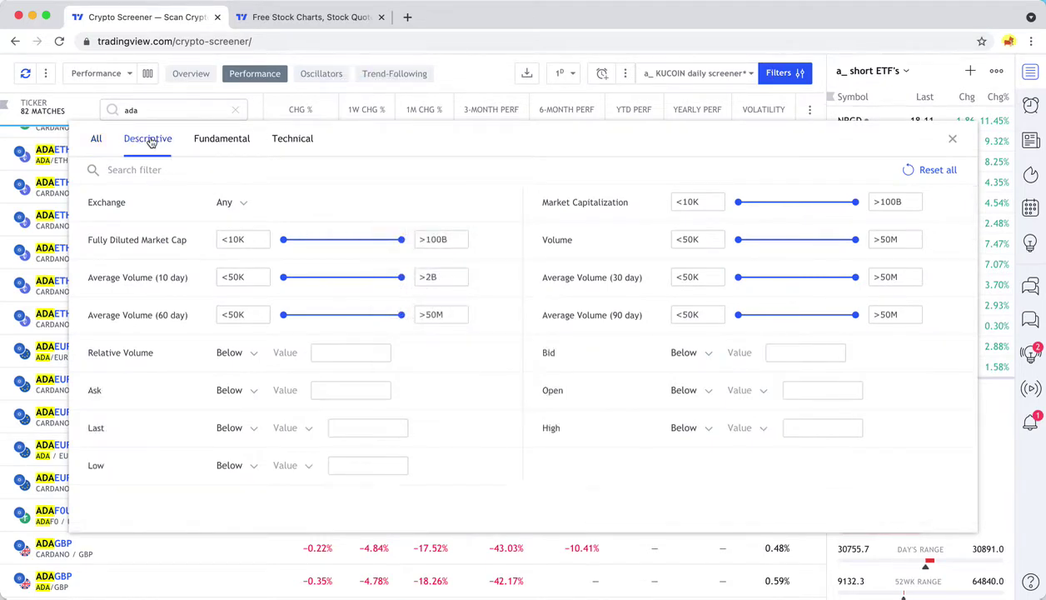
{"action": "left_click", "coordinate": [231, 202]}
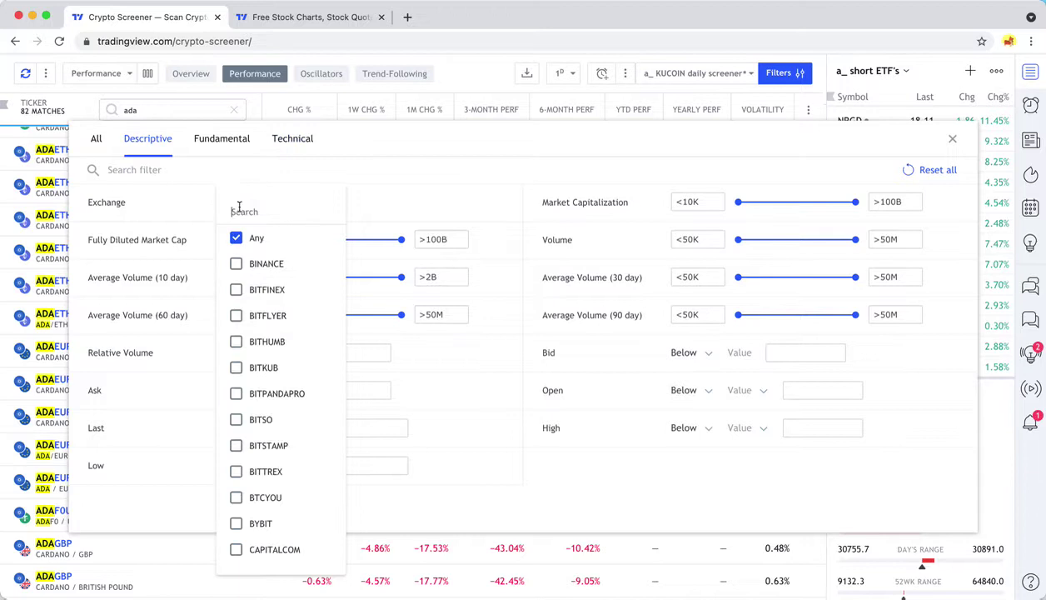
{"action": "type", "text": "kuco"}
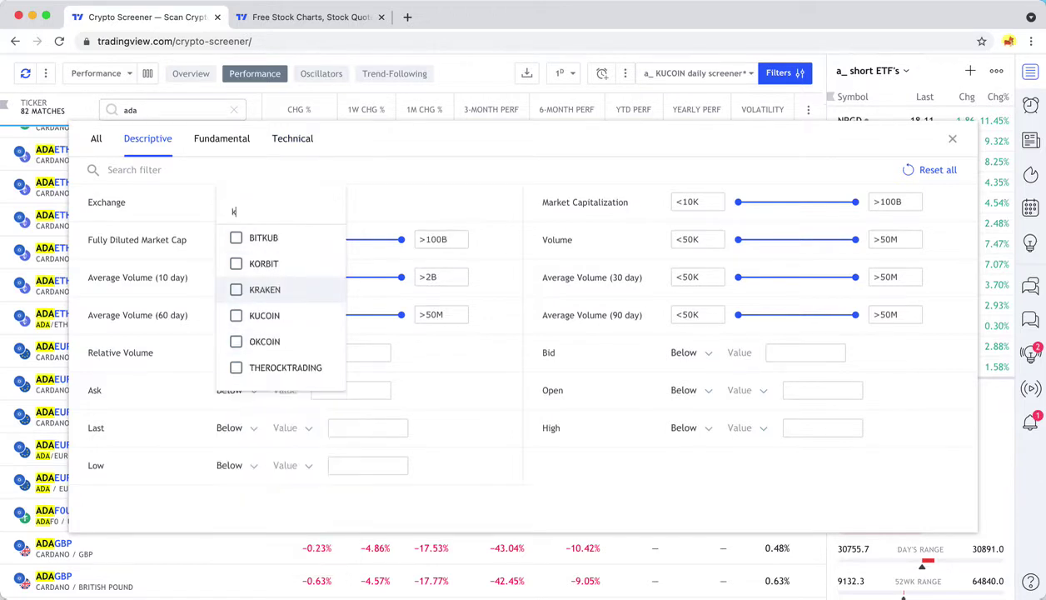
{"action": "left_click", "coordinate": [235, 237]}
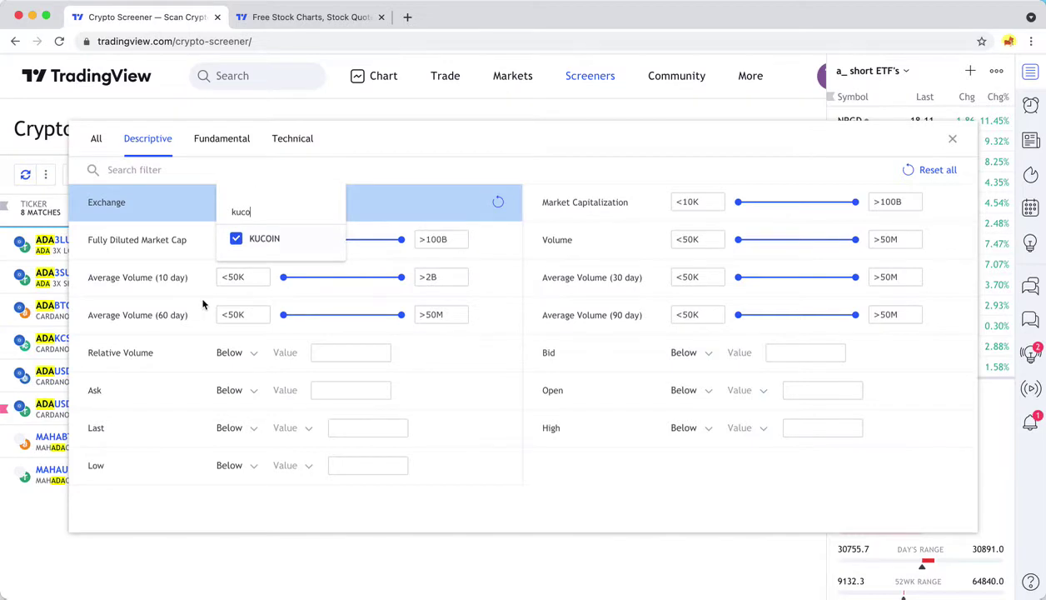
{"action": "key", "text": "super+Tab"}
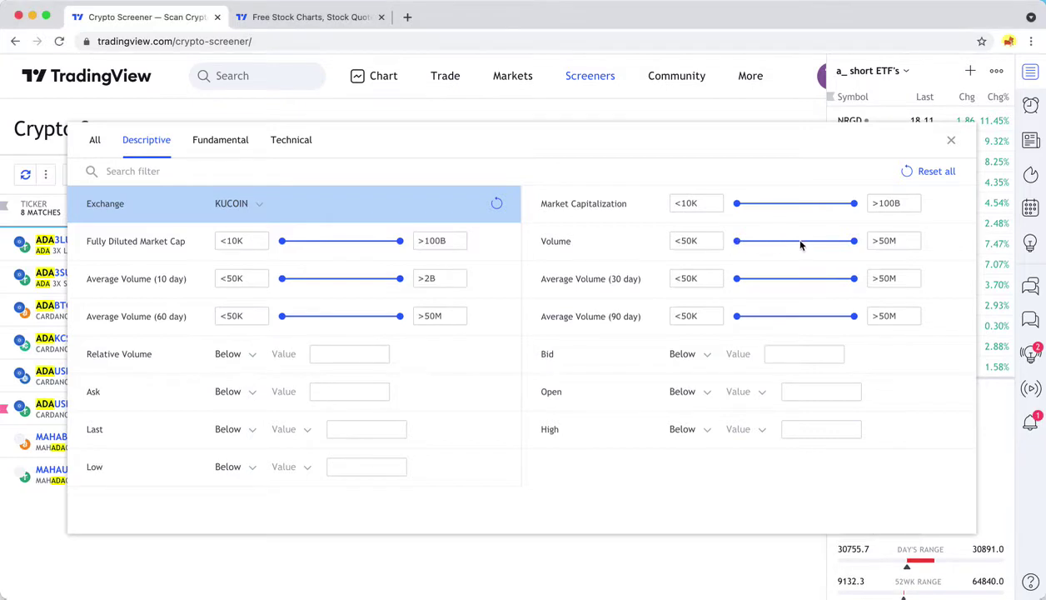
Try the Volume range handles and the Fundamental Total Coins slider, leaving full ranges.
{"action": "mouse_move", "coordinate": [737, 241]}
{"action": "left_mouse_down"}
{"action": "mouse_move", "coordinate": [838, 252]}
{"action": "mouse_move", "coordinate": [717, 240]}
{"action": "left_mouse_up"}
{"action": "mouse_move", "coordinate": [854, 241]}
{"action": "left_mouse_down"}
{"action": "mouse_move", "coordinate": [765, 242]}
{"action": "mouse_move", "coordinate": [858, 241]}
{"action": "left_mouse_up"}
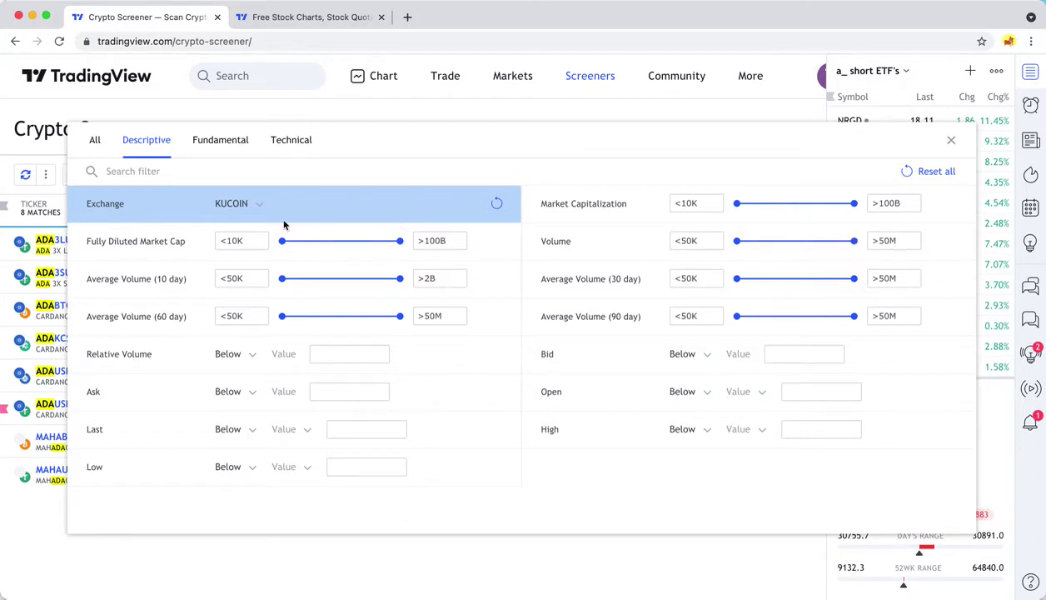
{"action": "left_click", "coordinate": [222, 150]}
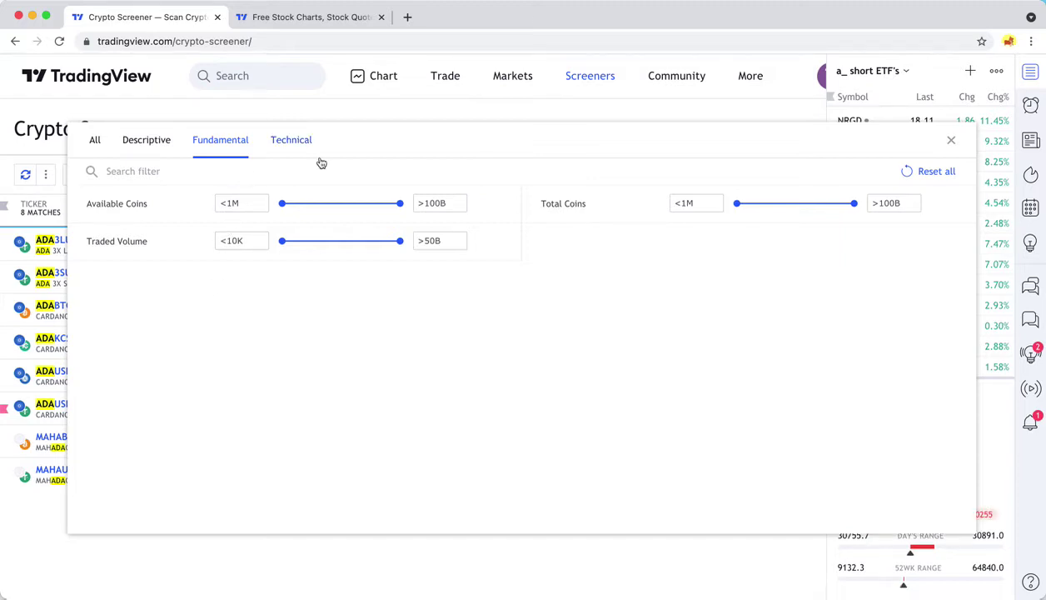
{"action": "mouse_move", "coordinate": [737, 204]}
{"action": "left_mouse_down"}
{"action": "mouse_move", "coordinate": [822, 212]}
{"action": "mouse_move", "coordinate": [718, 204]}
{"action": "left_mouse_up"}
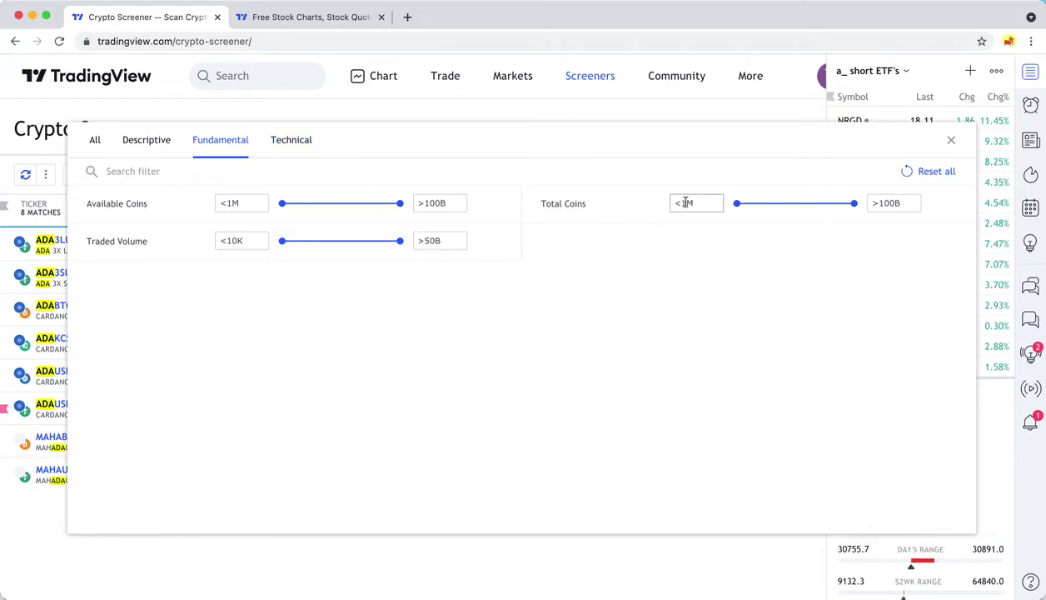
{"action": "left_click", "coordinate": [289, 142]}
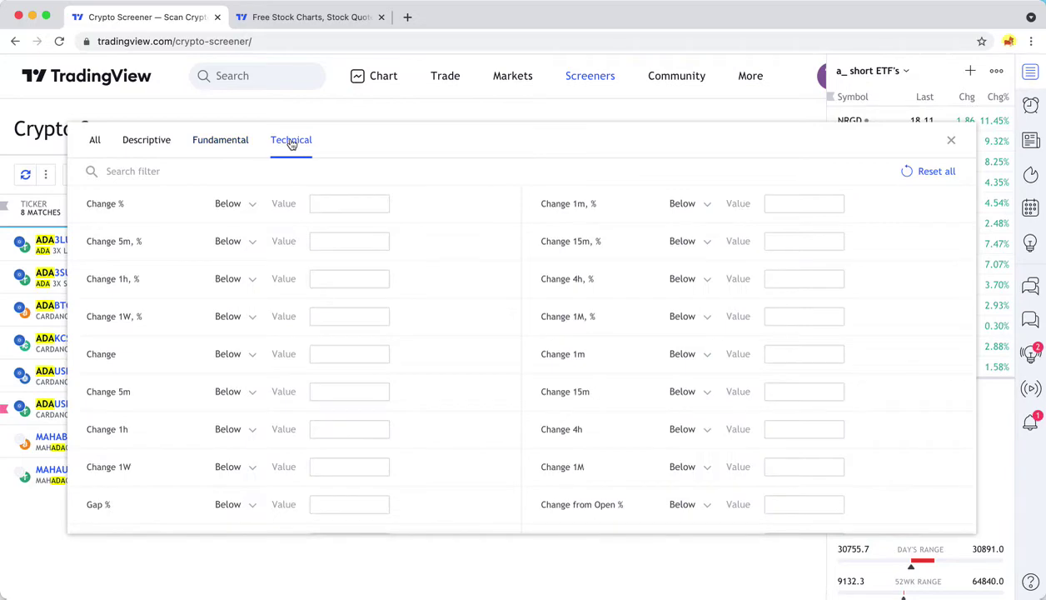
{"action": "scroll", "coordinate": [481, 295], "scroll_direction": "down", "scroll_amount": 10}
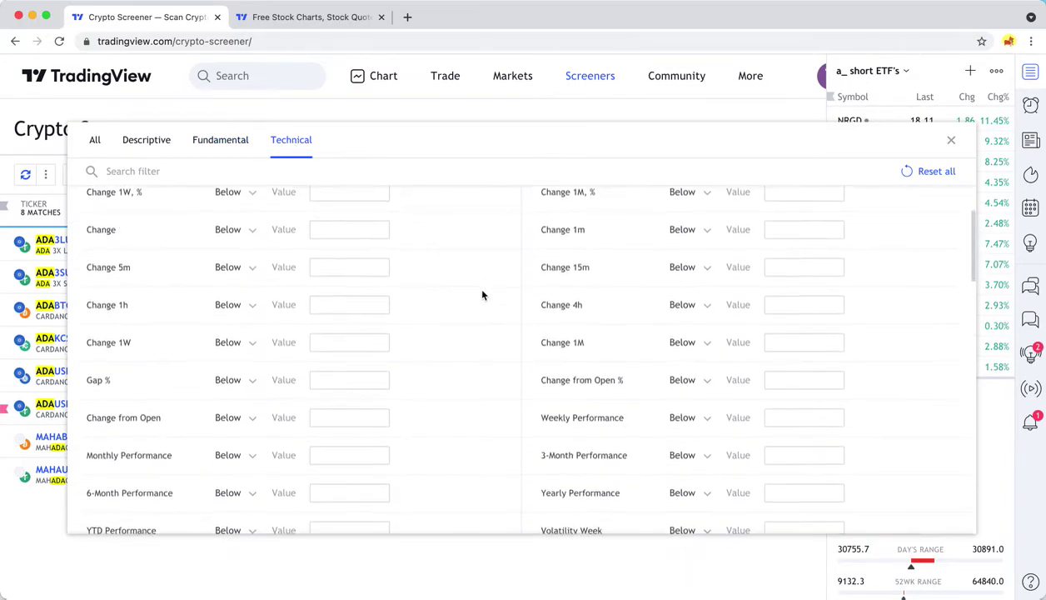
{"action": "scroll", "coordinate": [482, 295], "scroll_direction": "up", "scroll_amount": 10}
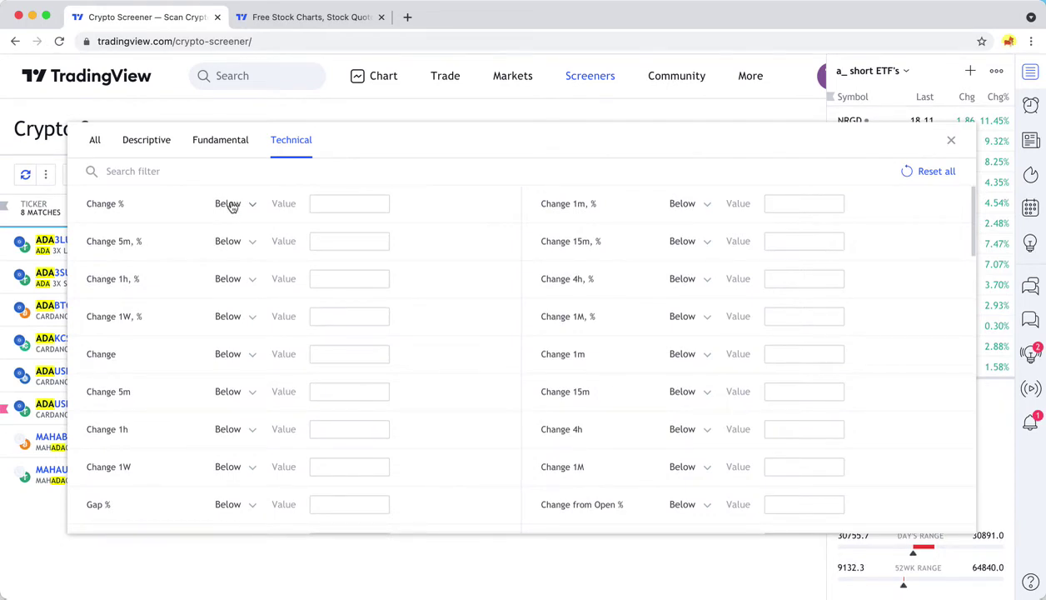
{"action": "scroll", "coordinate": [442, 288], "scroll_direction": "down", "scroll_amount": 9}
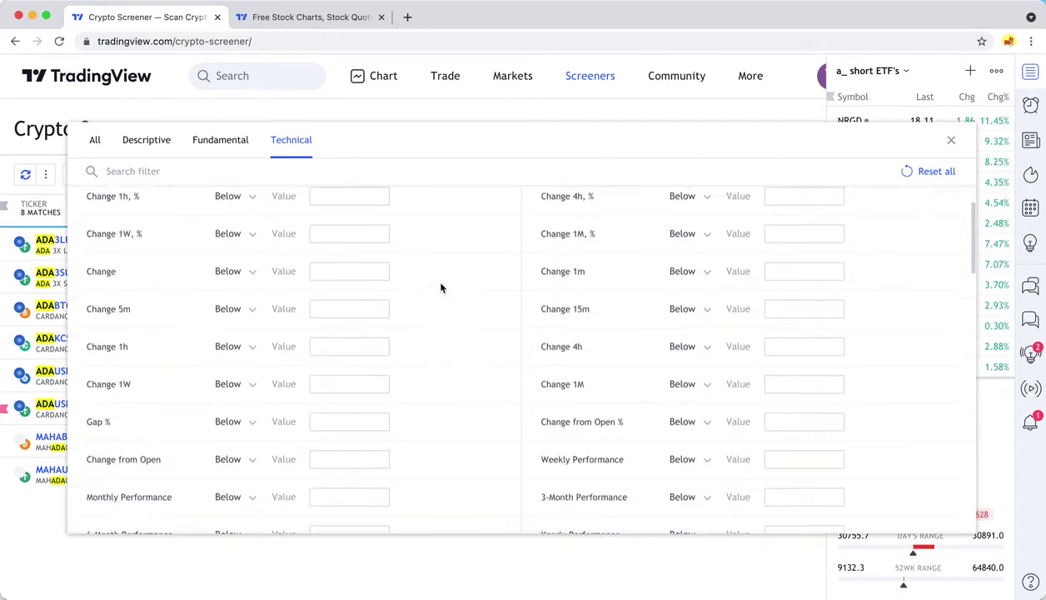
{"action": "scroll", "coordinate": [441, 287], "scroll_direction": "down", "scroll_amount": 6}
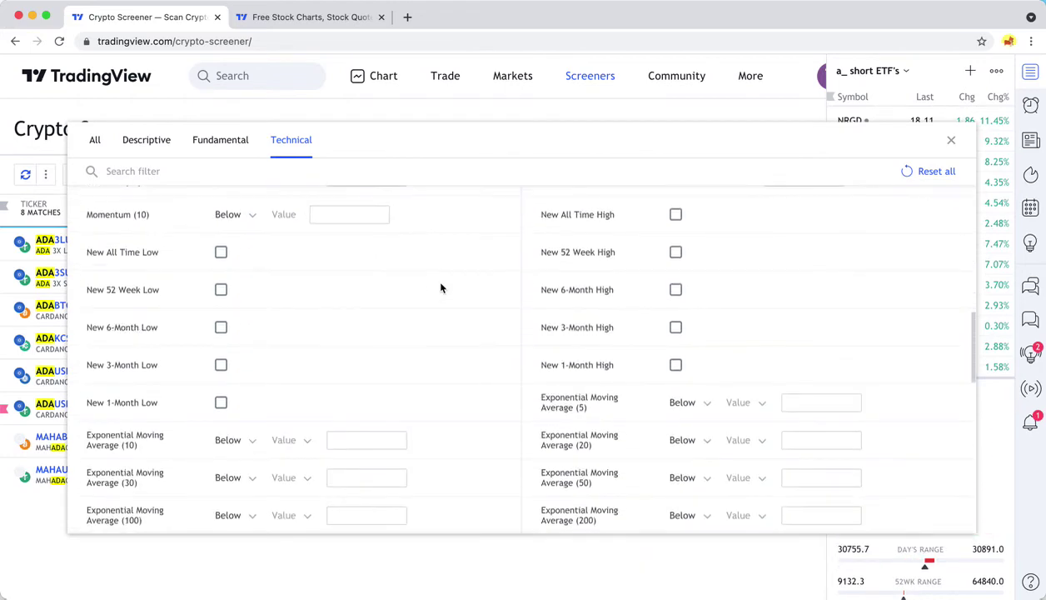
{"action": "scroll", "coordinate": [442, 287], "scroll_direction": "down", "scroll_amount": 3}
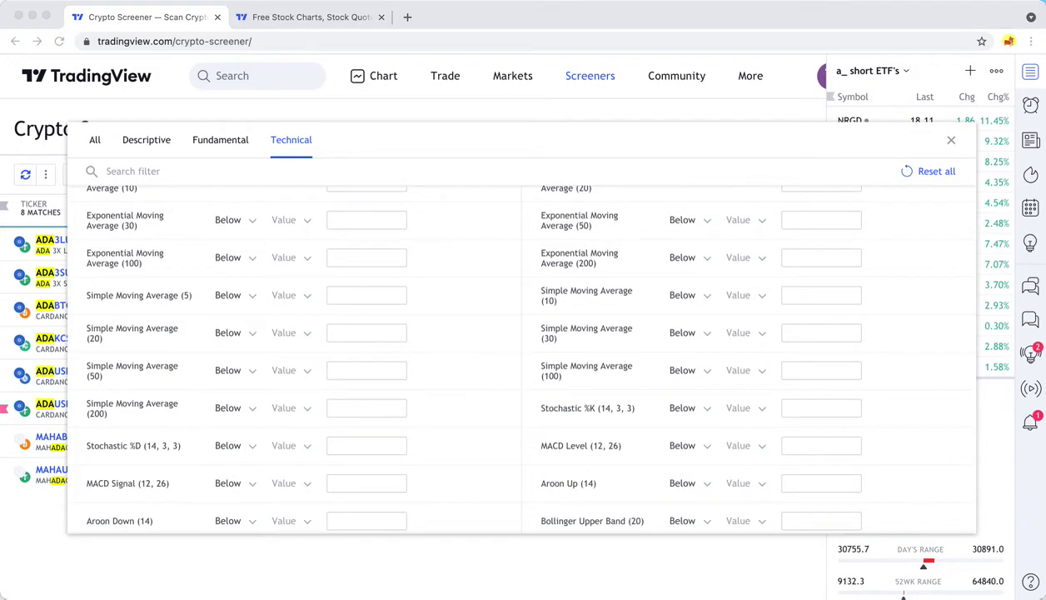
{"action": "scroll", "coordinate": [670, 280], "scroll_direction": "up", "scroll_amount": 10}
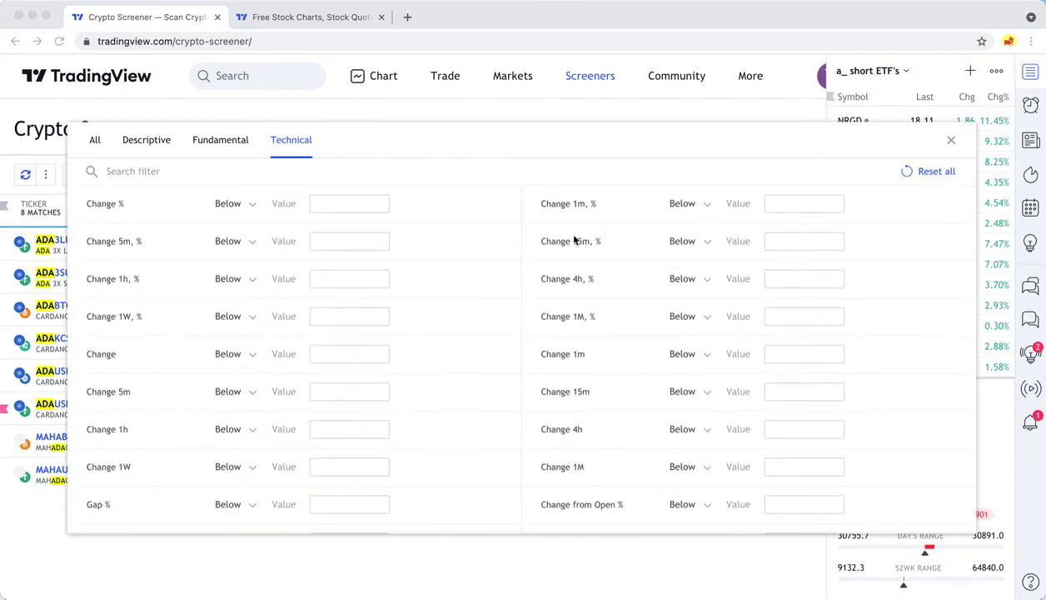
Set the Change % technical filter to Above with a value of 1.
{"action": "left_click", "coordinate": [251, 205]}
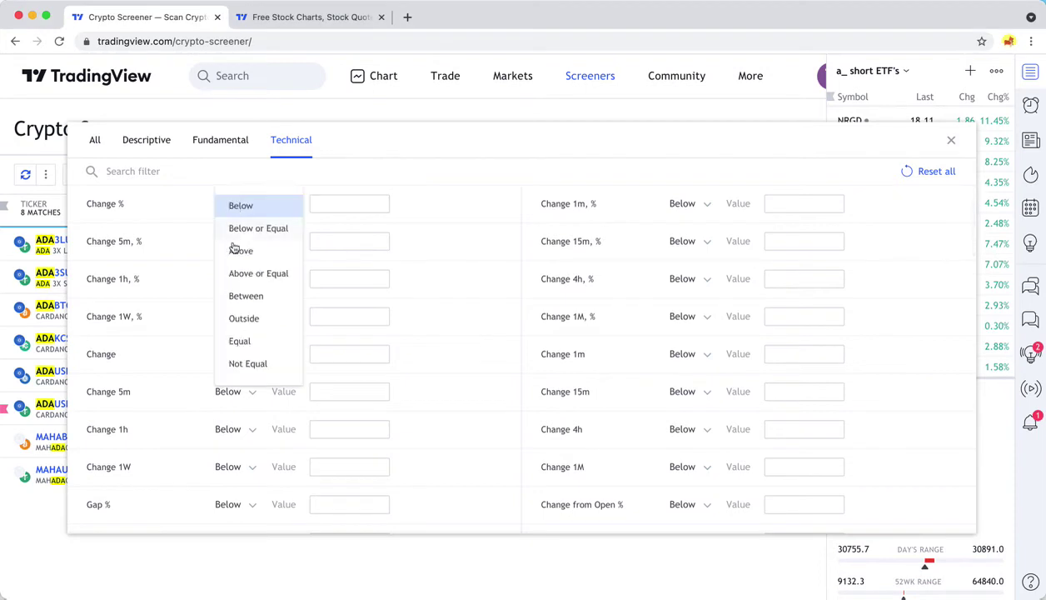
{"action": "left_click", "coordinate": [241, 248]}
{"action": "type", "text": "1"}
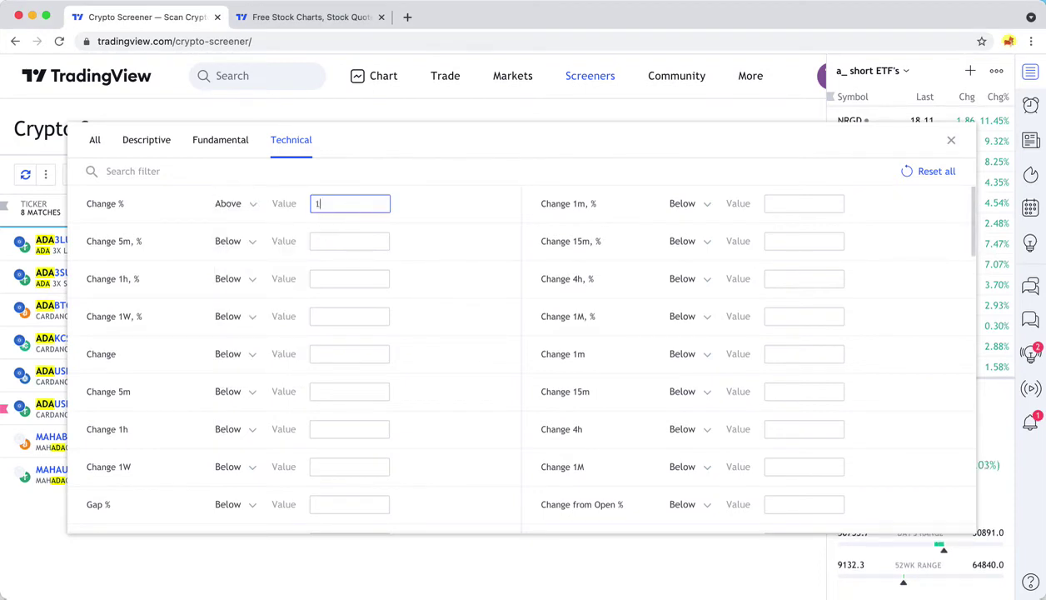